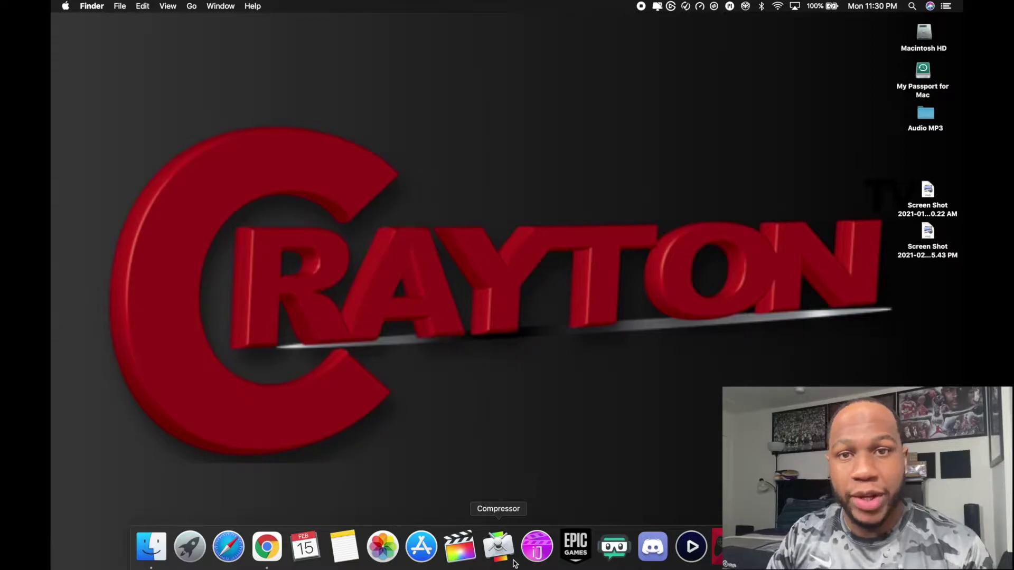
Launch the app, confirm version 1.1.102 is current with auto-update off, then quit it.
left_click(718, 548)
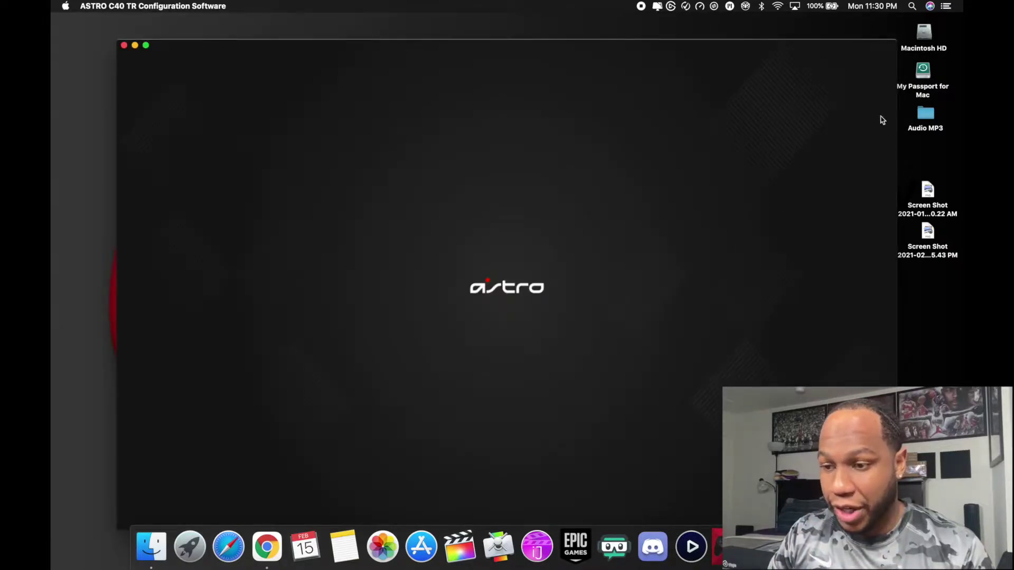
left_click(875, 80)
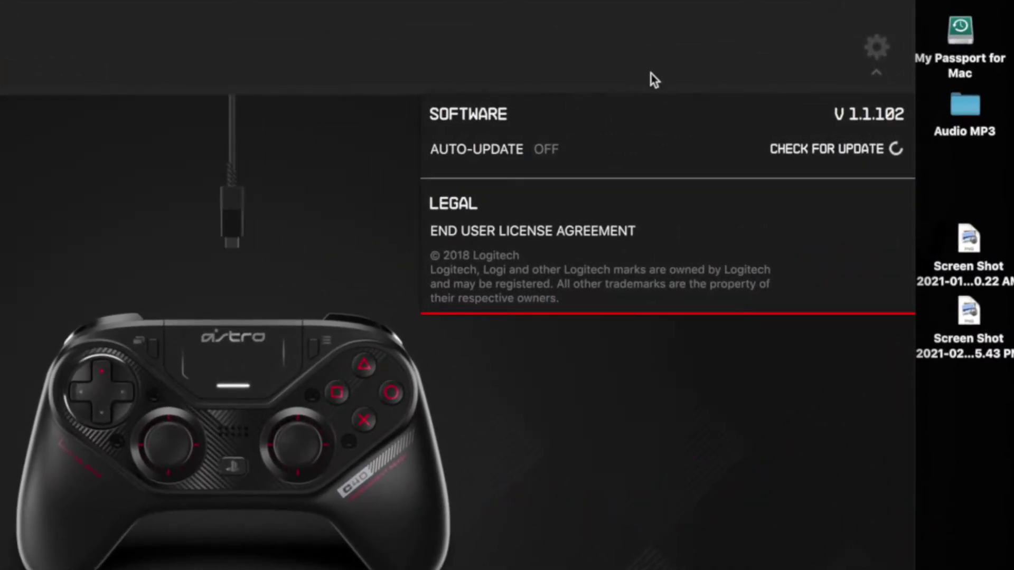
left_click(790, 153)
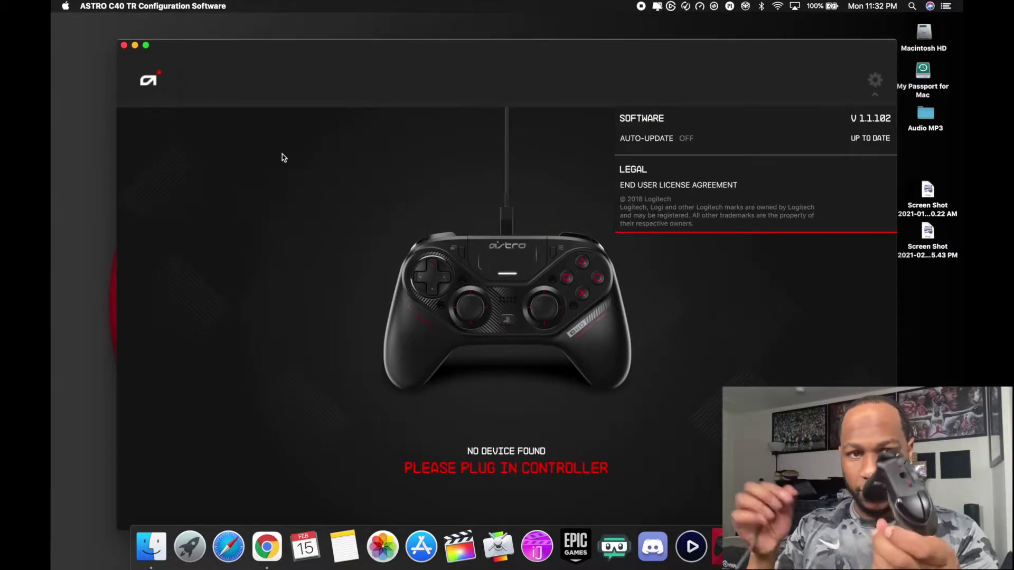
left_click(123, 46)
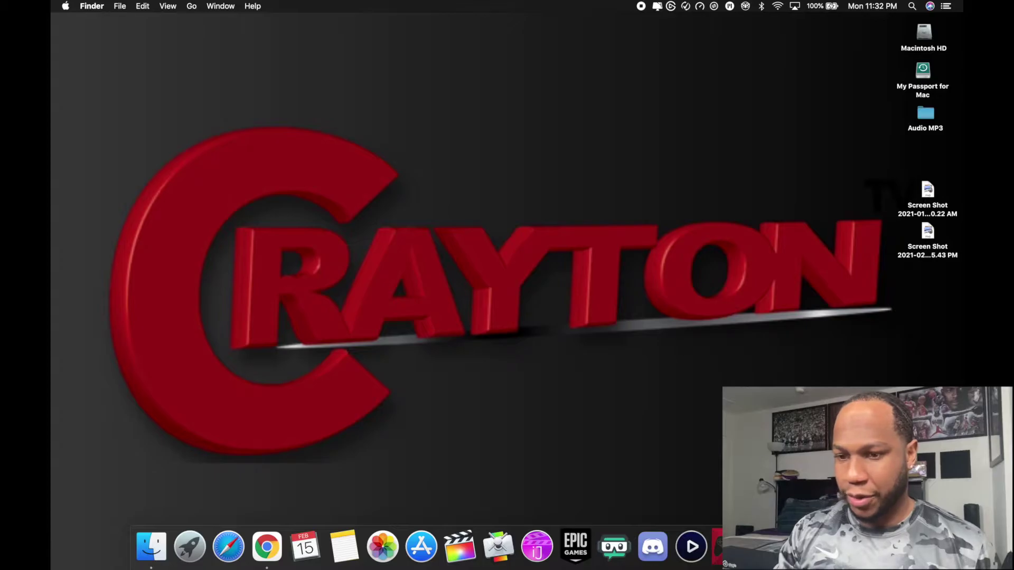
Bring Chrome back and reveal the full web address of the Astro C40 TR software page.
left_click(750, 546)
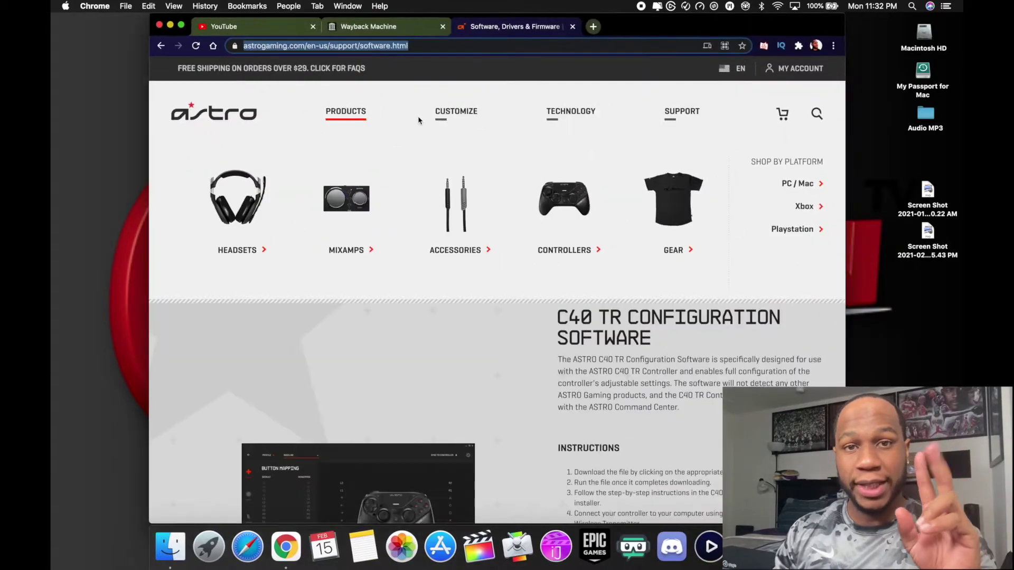
left_click(383, 24)
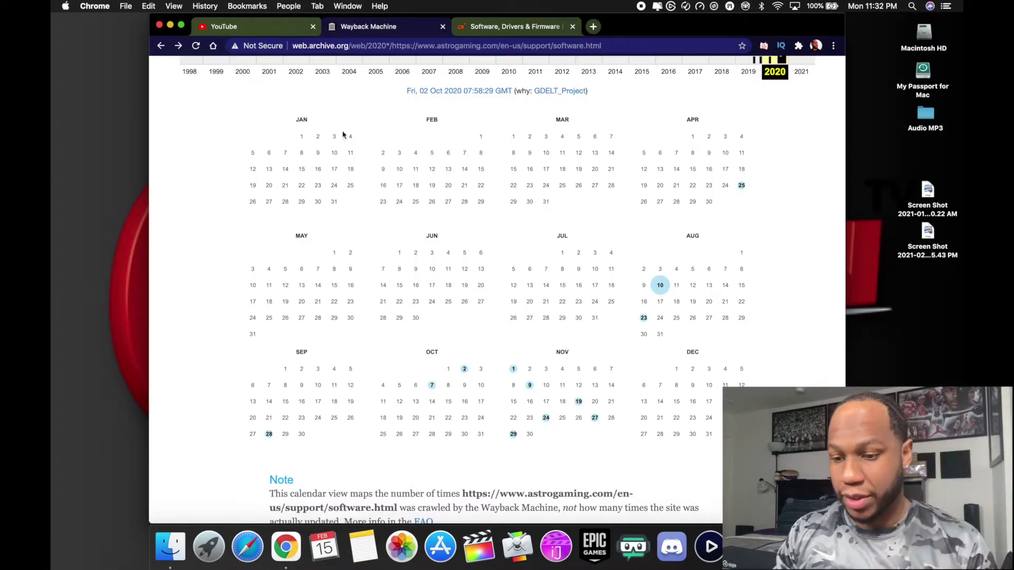
scroll(372, 163, "up", 5)
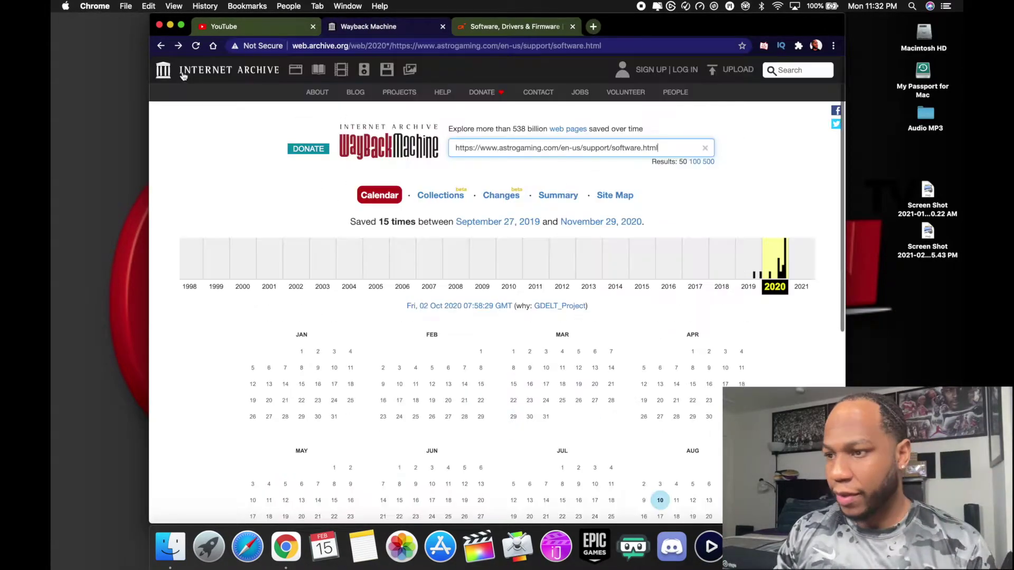
left_click(162, 46)
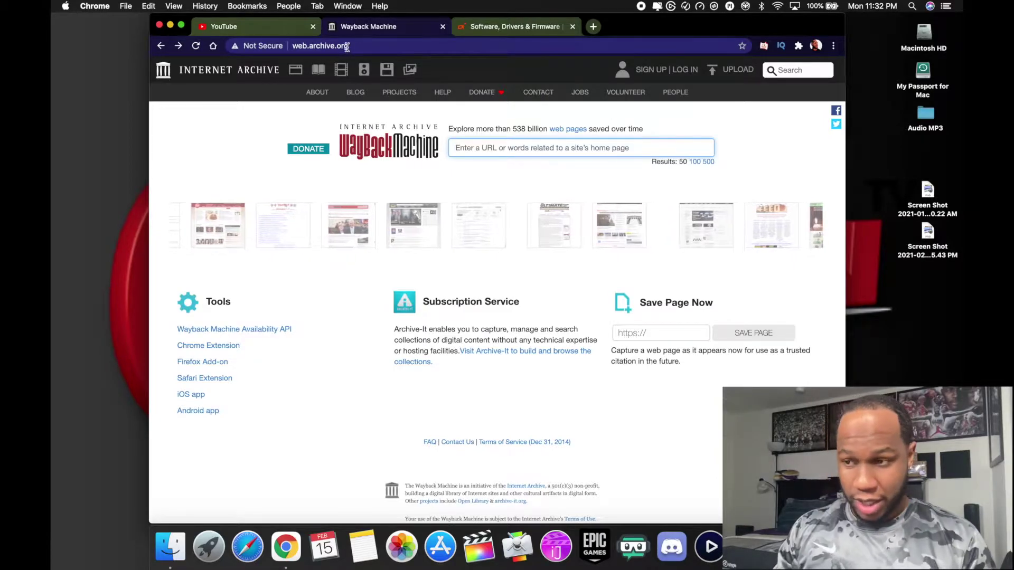
left_click(467, 31)
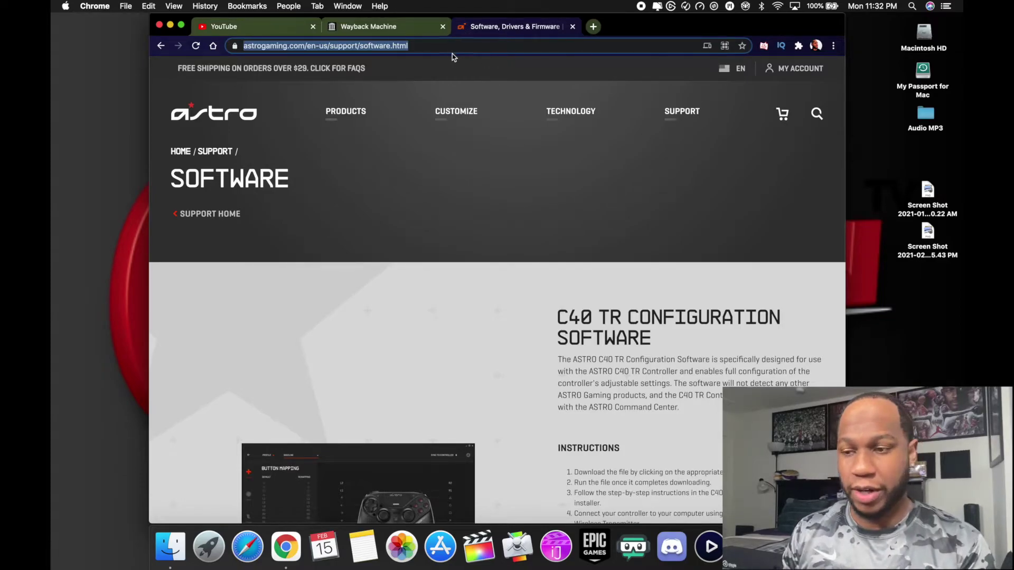
left_click(414, 47)
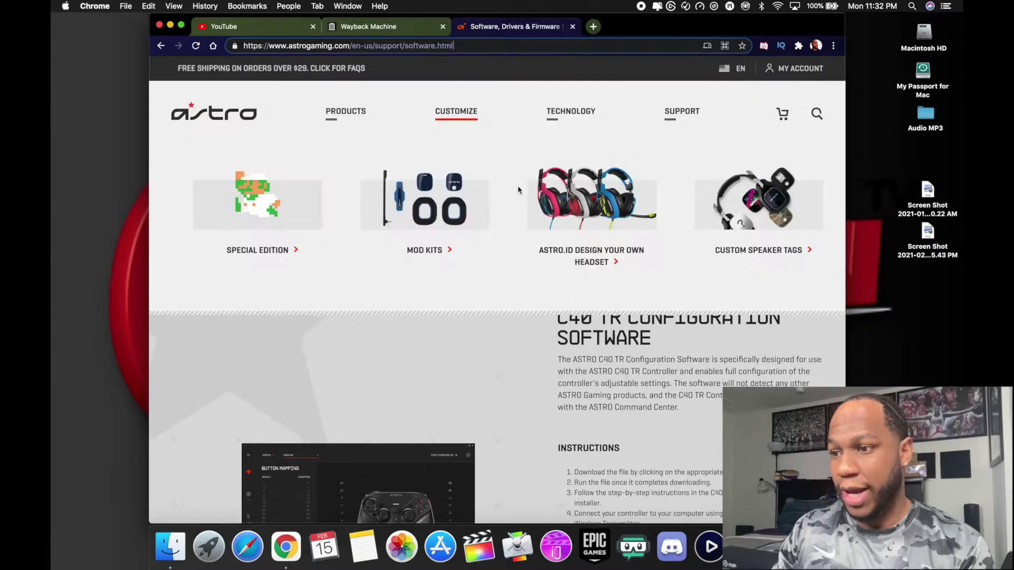
scroll(549, 355, "down", 3)
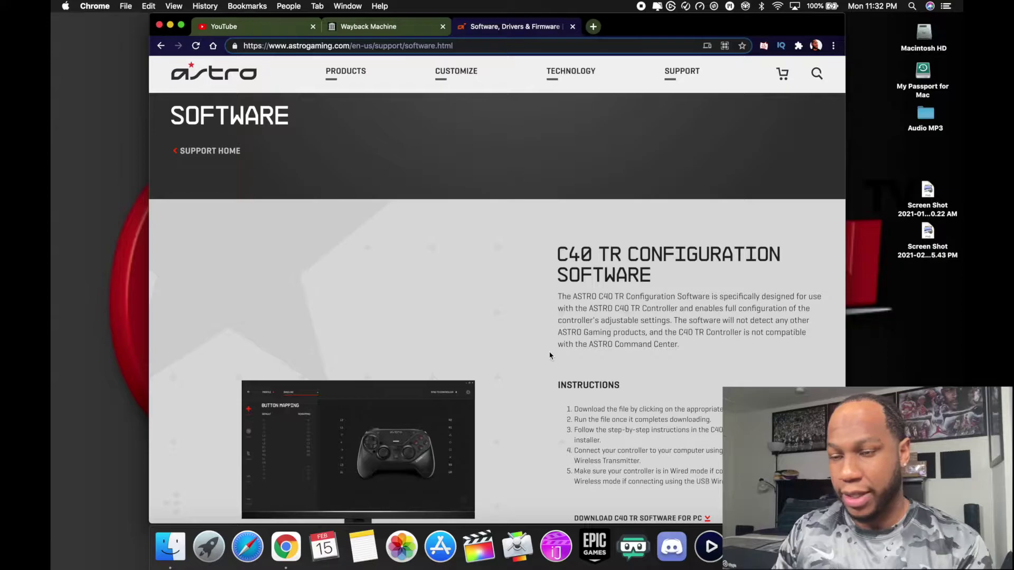
scroll(550, 355, "down", 5)
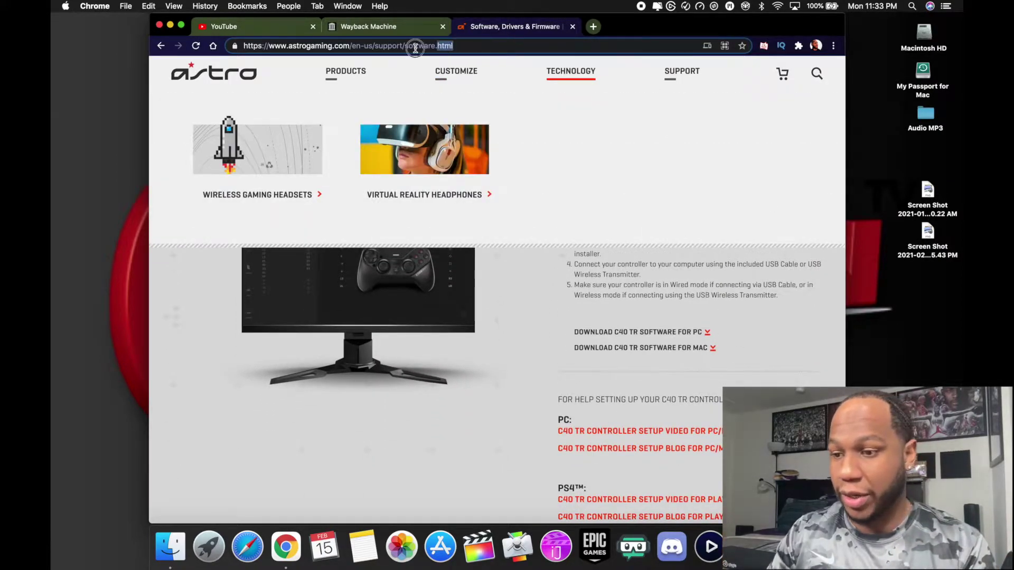
Copy the software page's web address and ready the Wayback Machine search box for pasting.
left_click(243, 45)
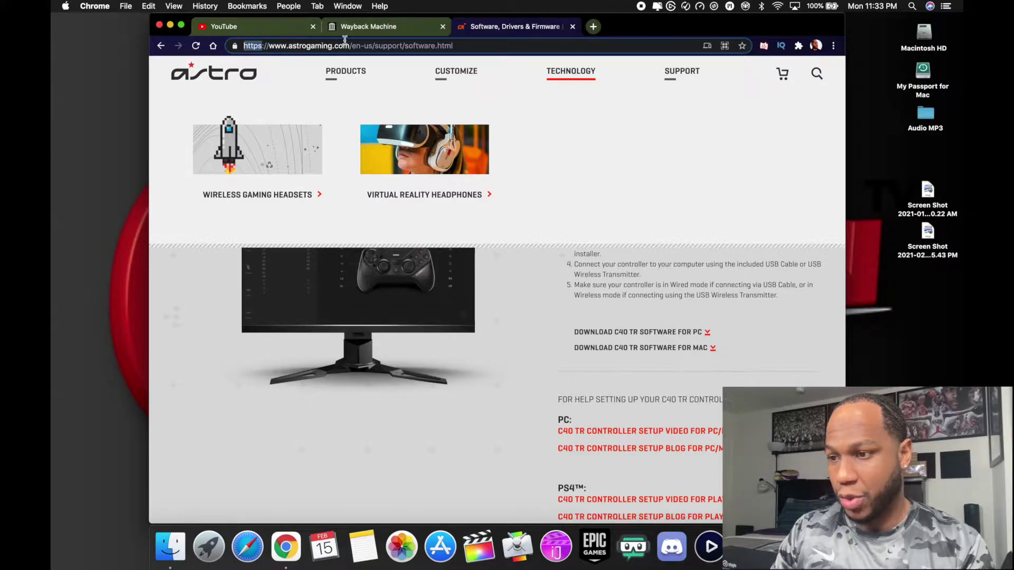
left_click(438, 46)
left_click_drag(437, 46, 235, 45)
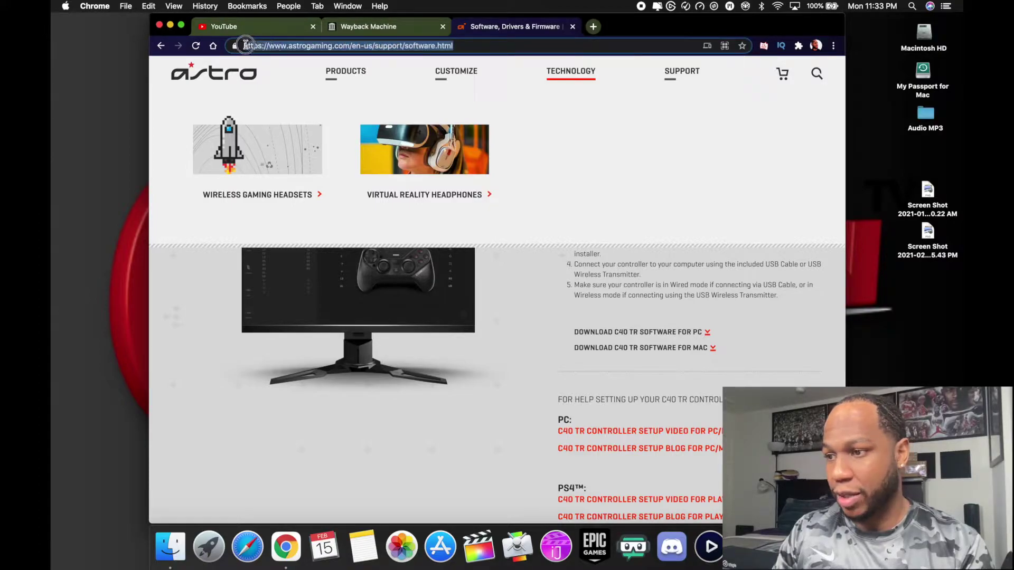
key("super+c")
left_click(368, 27)
right_click(471, 148)
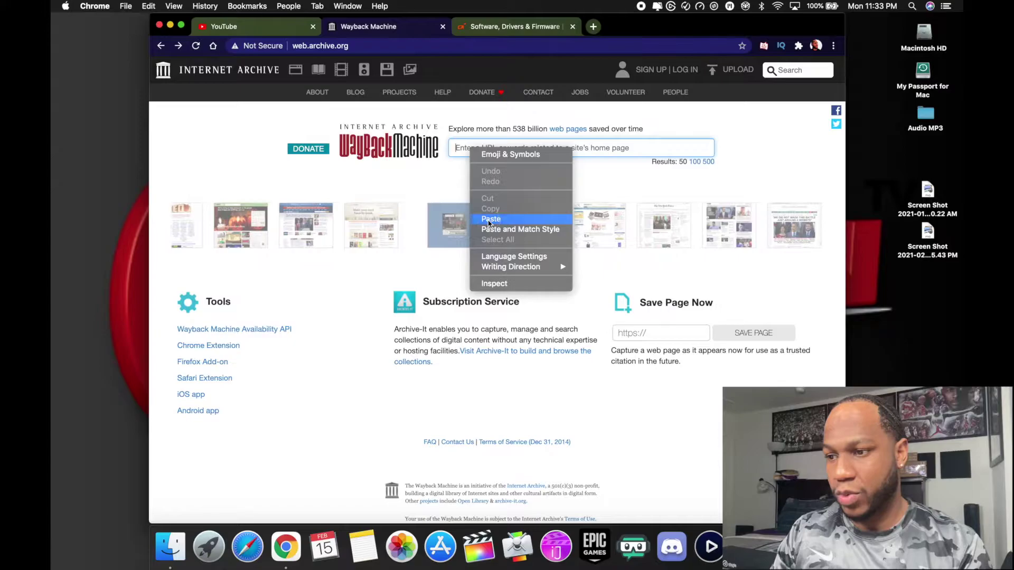
Look up the pasted astrogaming software URL and show the October 2, 2020 07:58:29 capture.
left_click(488, 219)
key("Return")
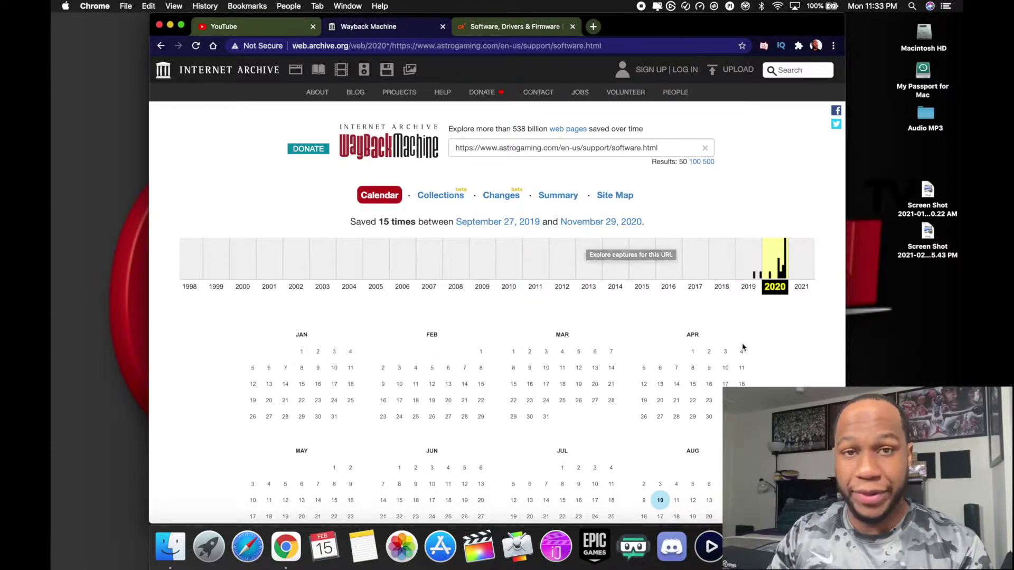
scroll(741, 346, "down", 3)
scroll(742, 346, "down", 2)
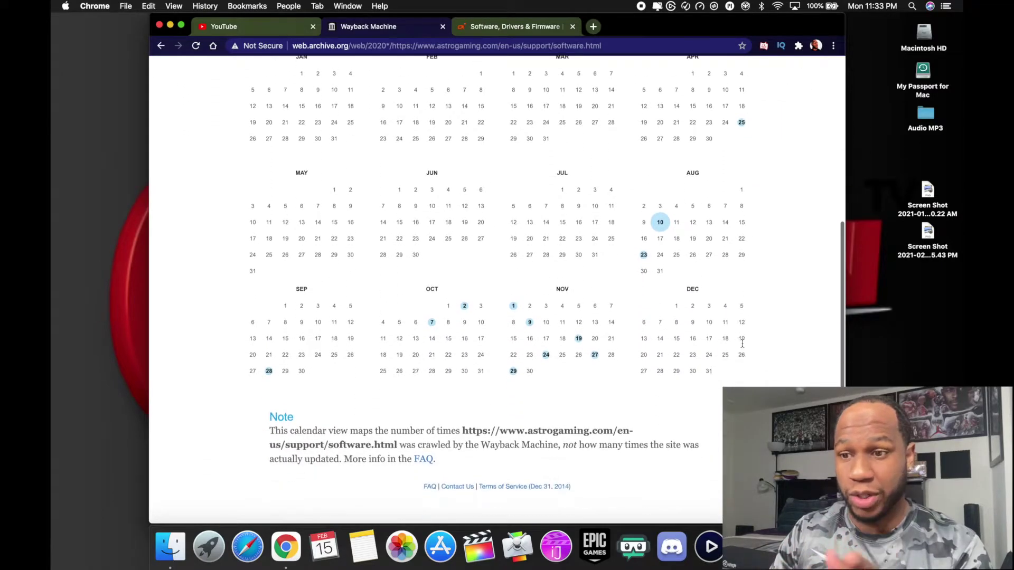
scroll(742, 347, "up", 2)
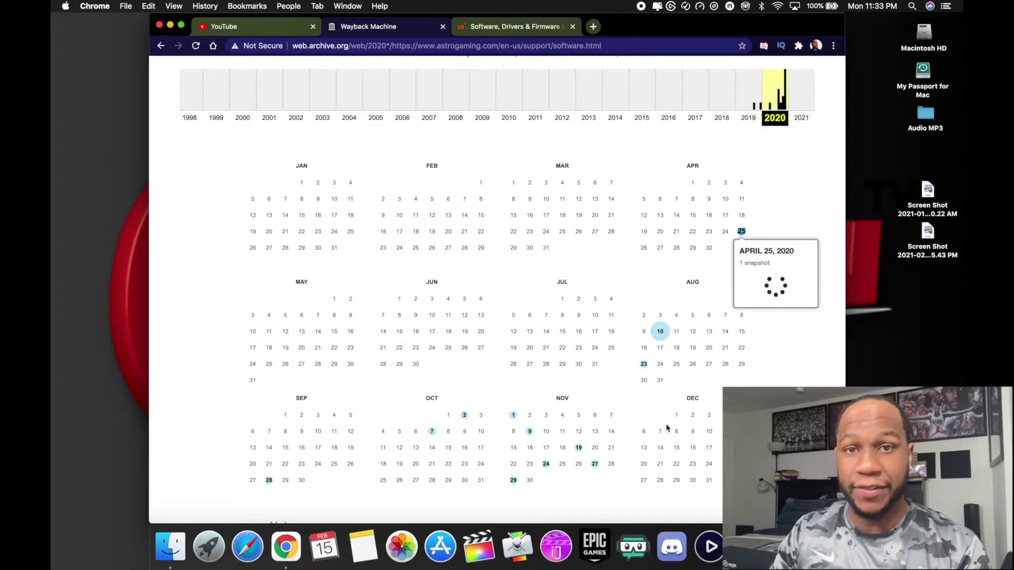
scroll(625, 378, "down", 5)
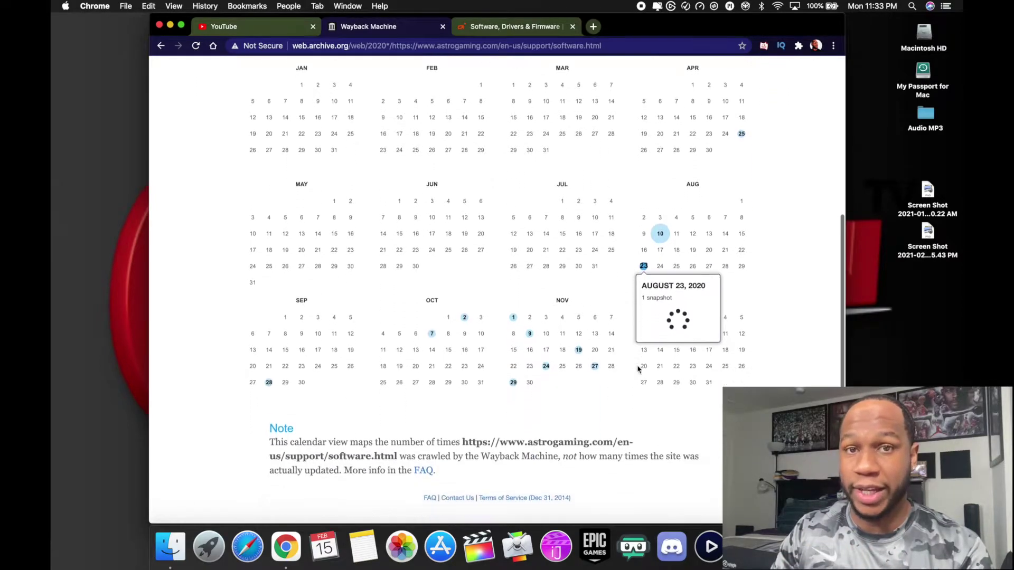
mouse_move(529, 322)
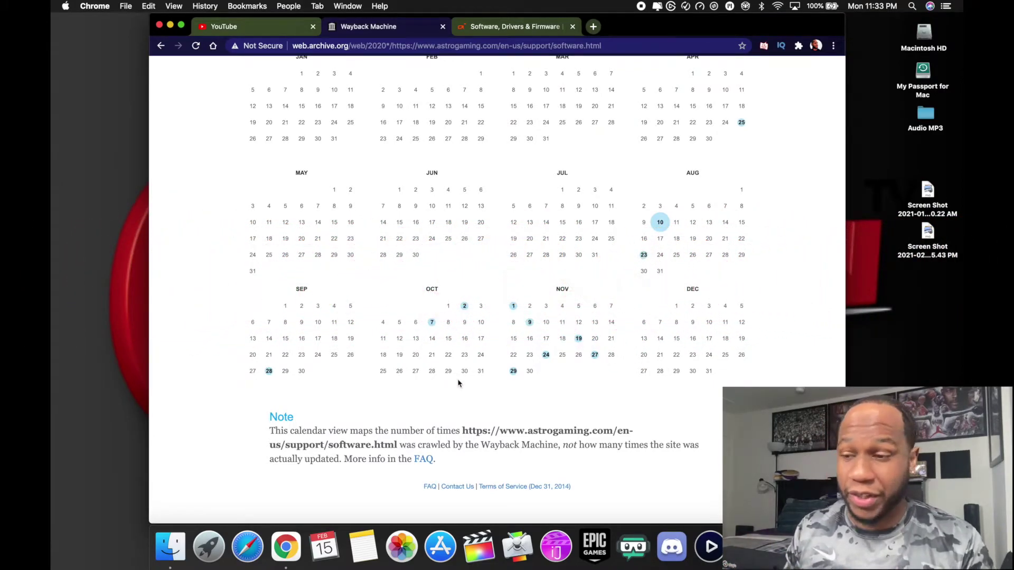
mouse_move(464, 307)
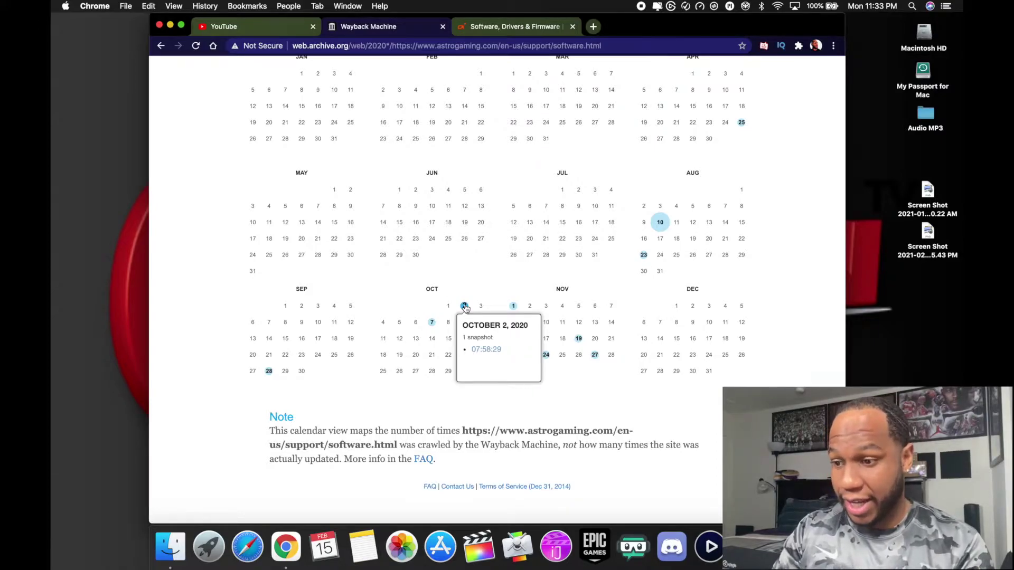
Open the October 2, 2020 07:58:29 snapshot and scroll to the Mac download link.
left_click(478, 352)
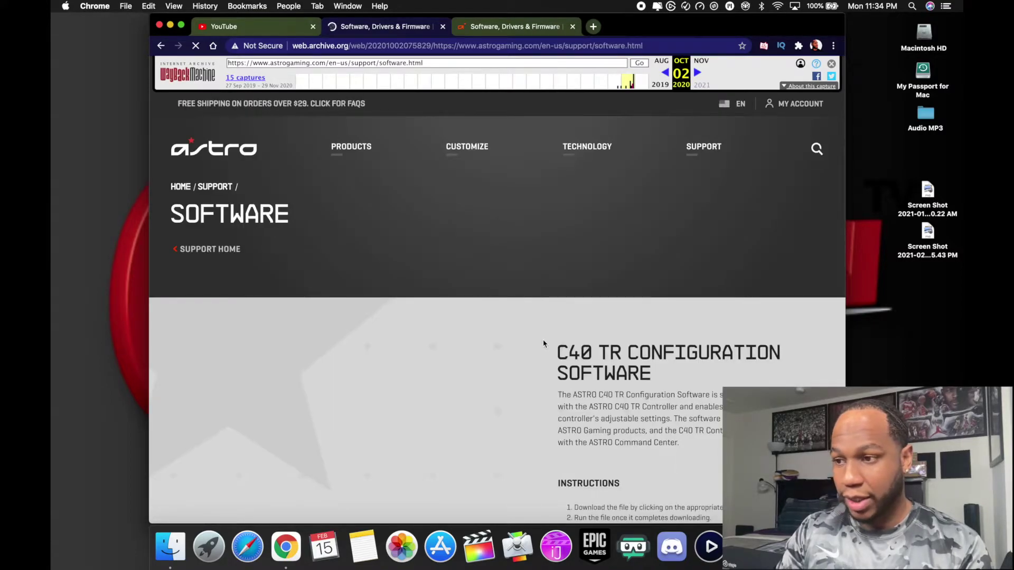
scroll(543, 344, "down", 5)
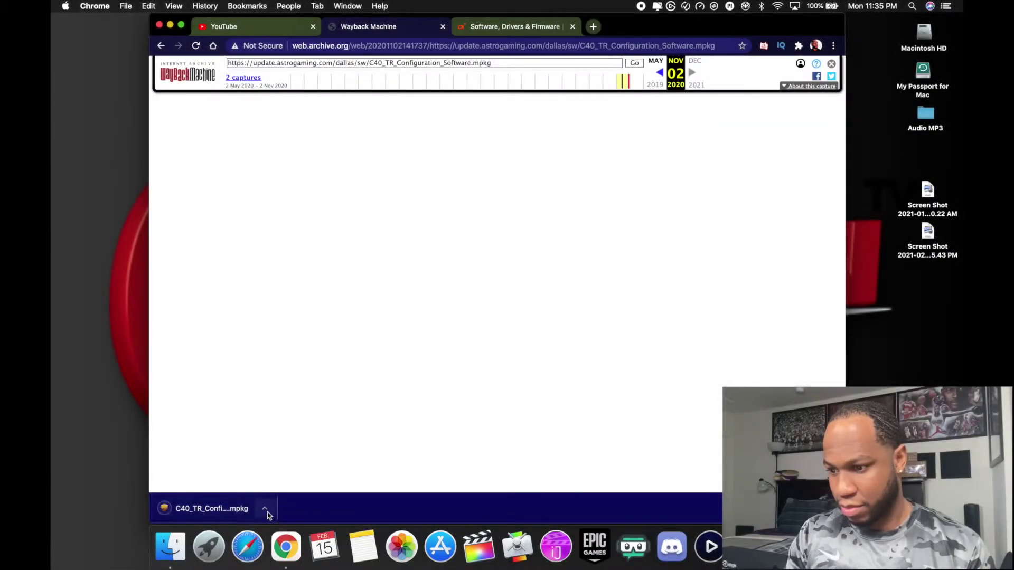
Run the downloaded C40_TR_Configuration_Software.mpkg installer and install it on Macintosh HD.
left_click(270, 508)
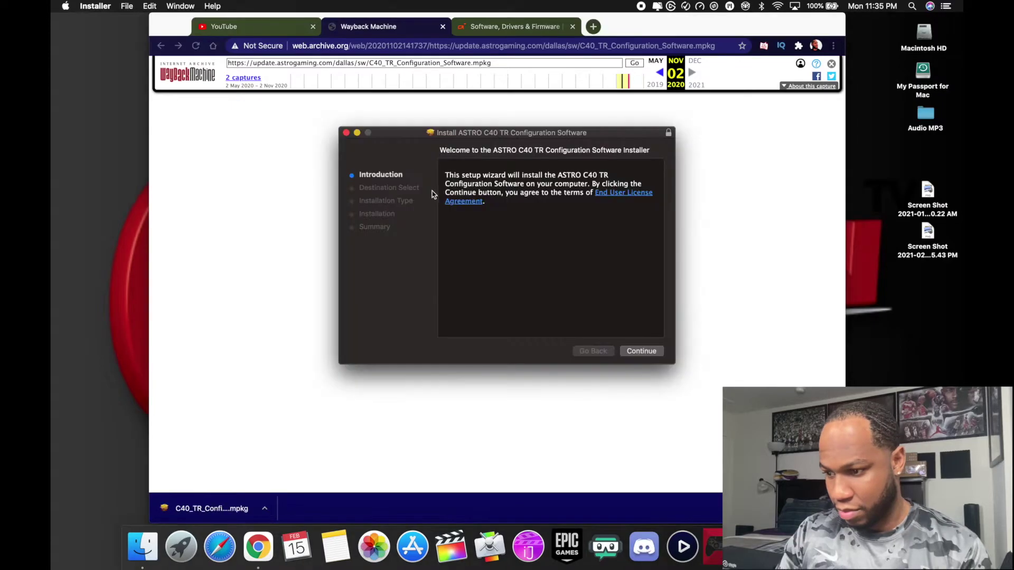
left_click(649, 353)
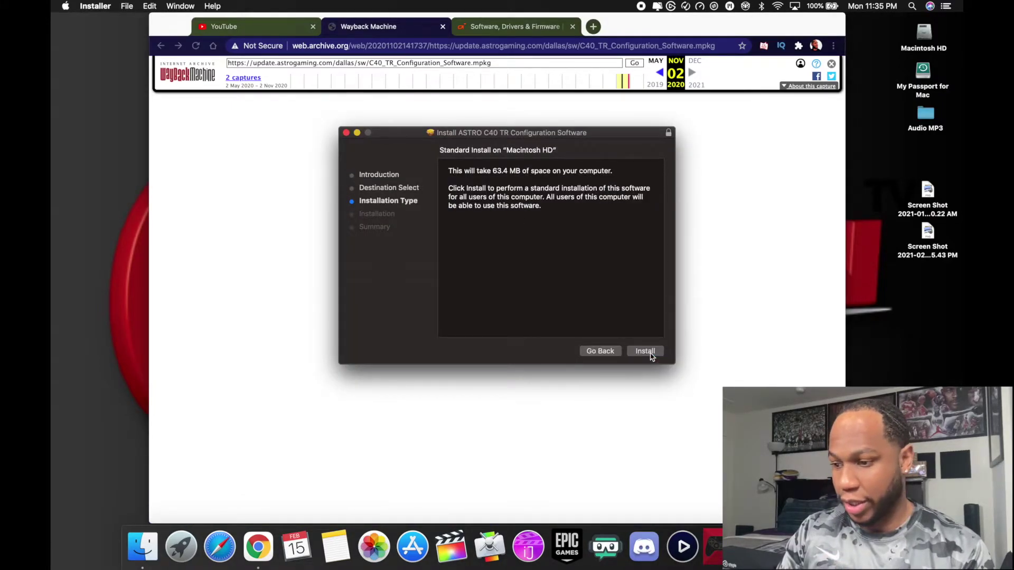
left_click(651, 355)
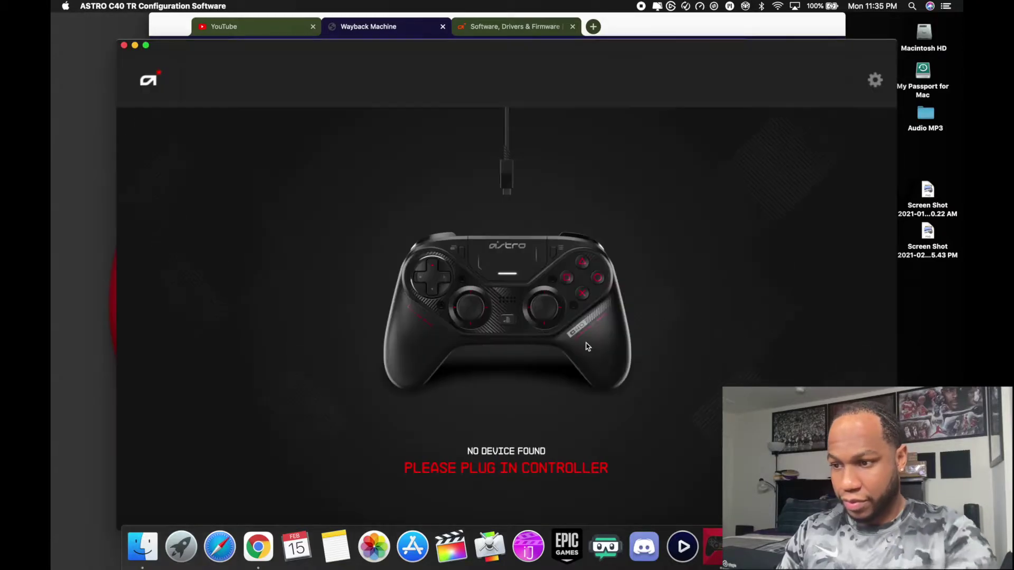
Confirm the settings panel shows version V 1.1.101 with auto-update off, then close it.
left_click(875, 80)
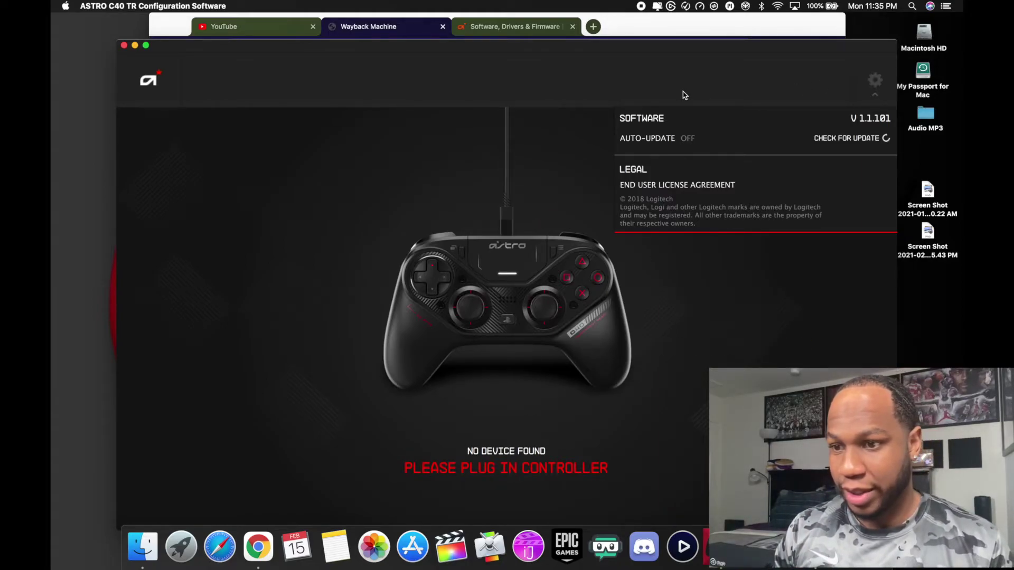
left_click(881, 83)
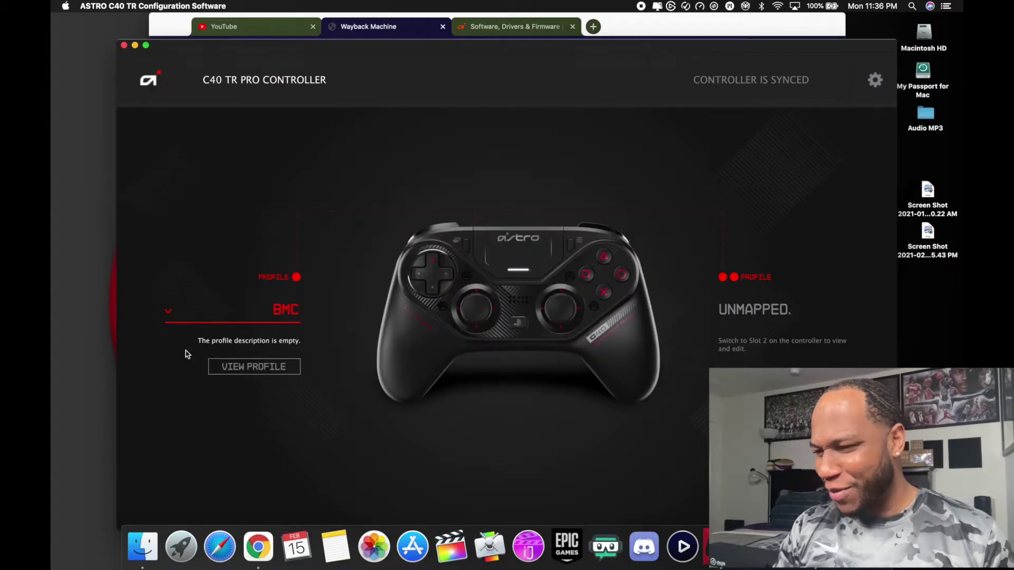
left_click(222, 366)
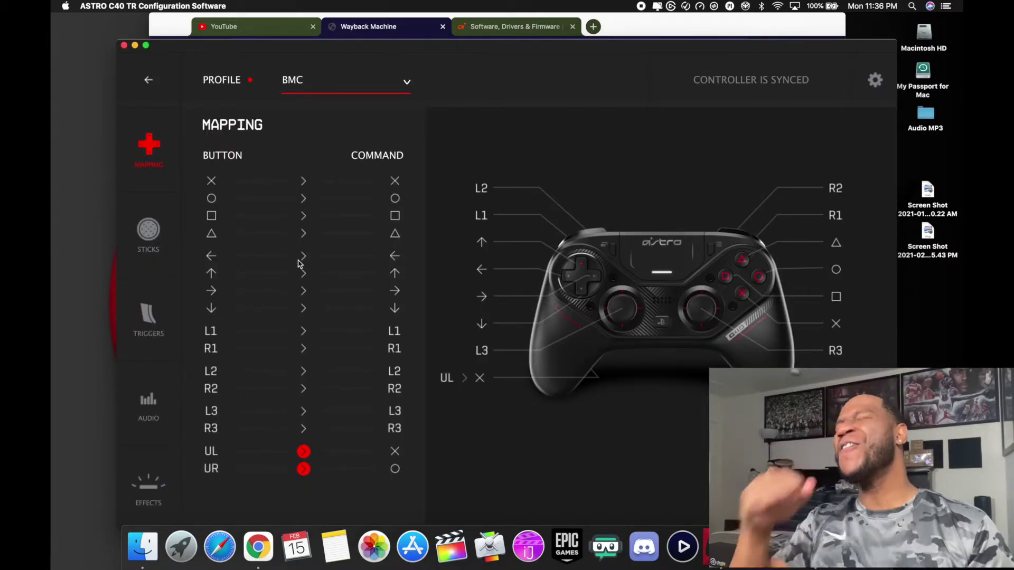
left_click(151, 228)
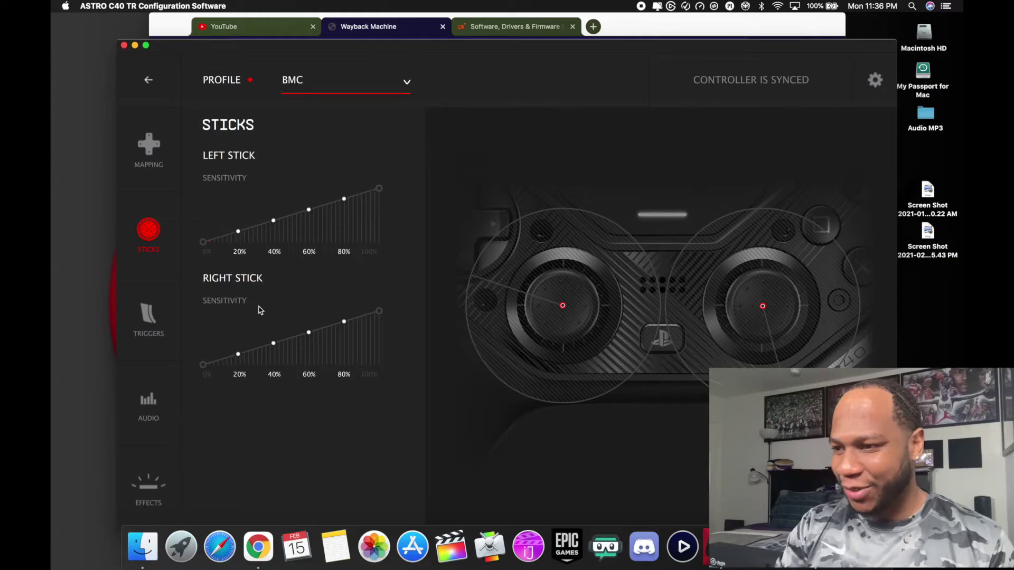
left_click(127, 140)
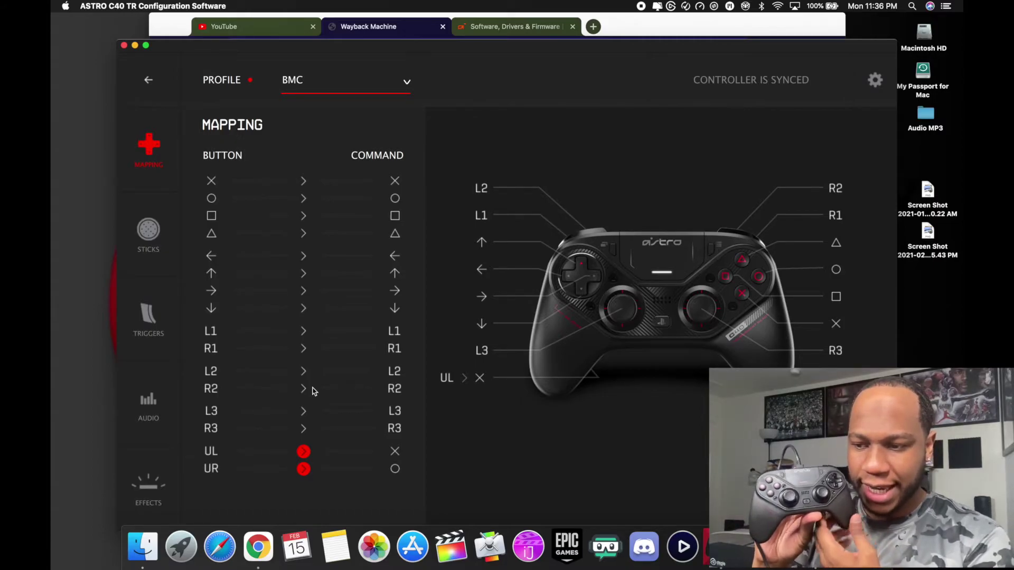
left_click(148, 231)
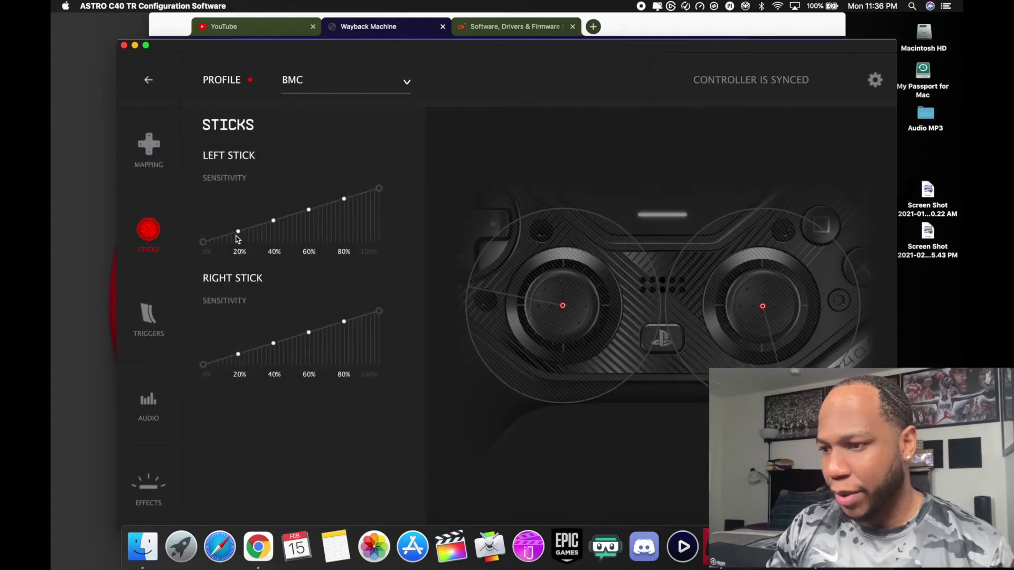
left_click(149, 316)
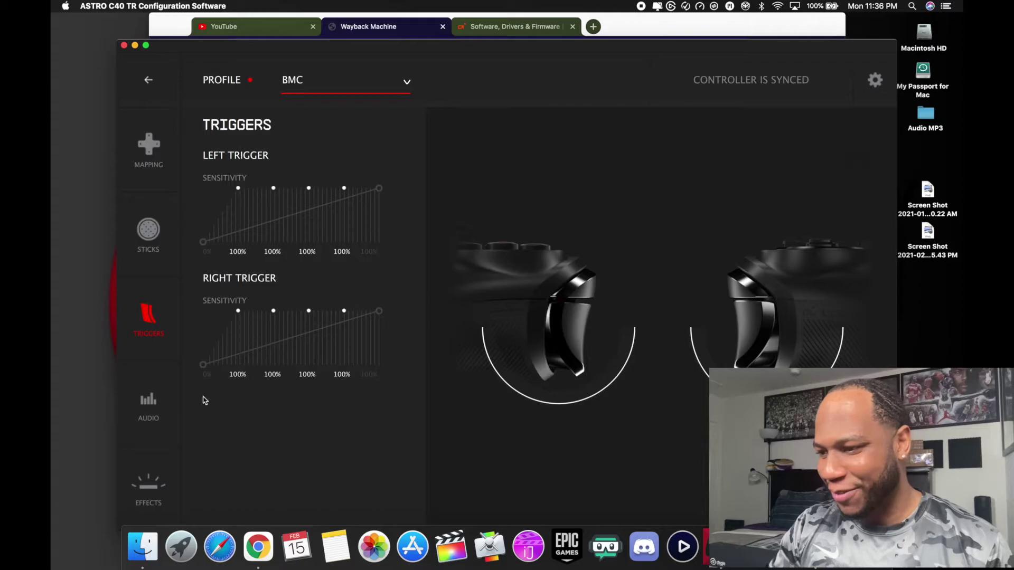
left_click(148, 404)
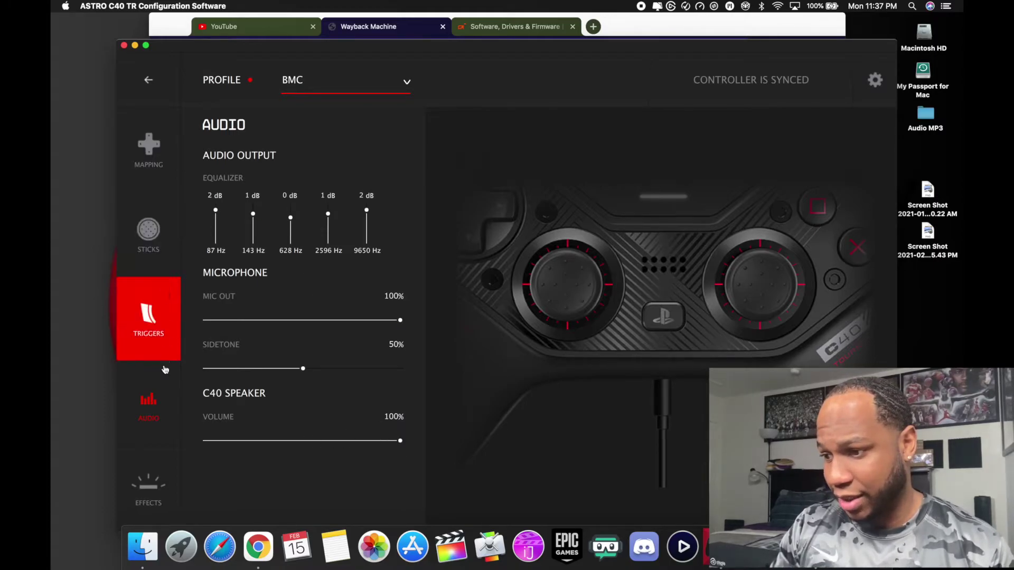
left_click(146, 472)
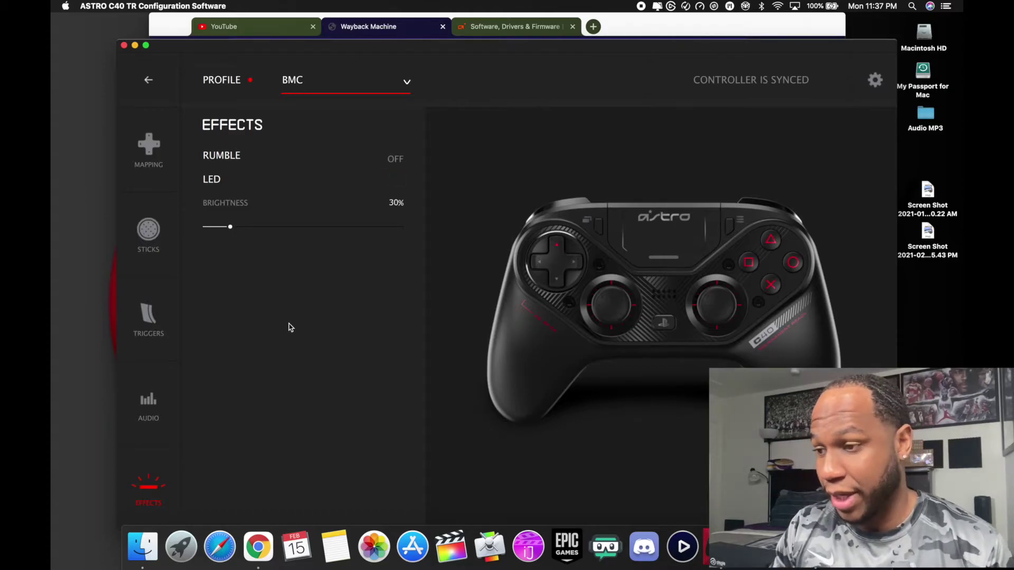
left_click(148, 404)
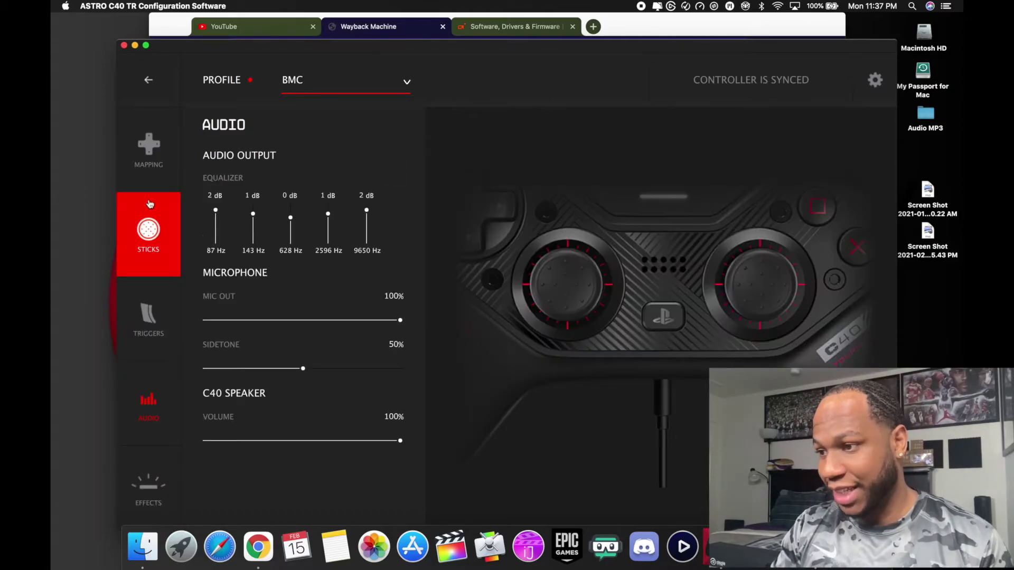
left_click(149, 85)
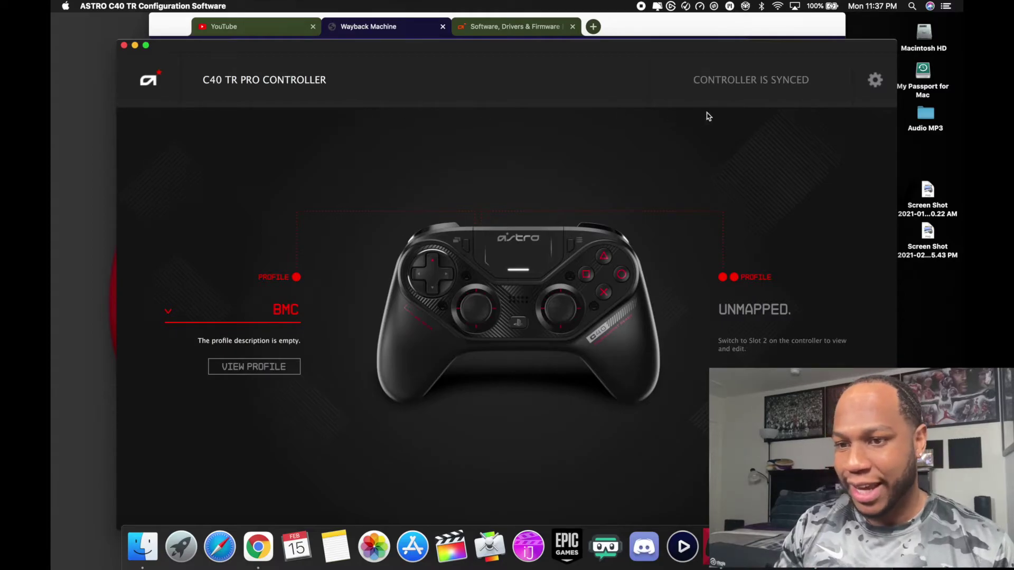
Set Controller Firmware Auto-Update to OFF in the gear settings panel.
left_click(875, 80)
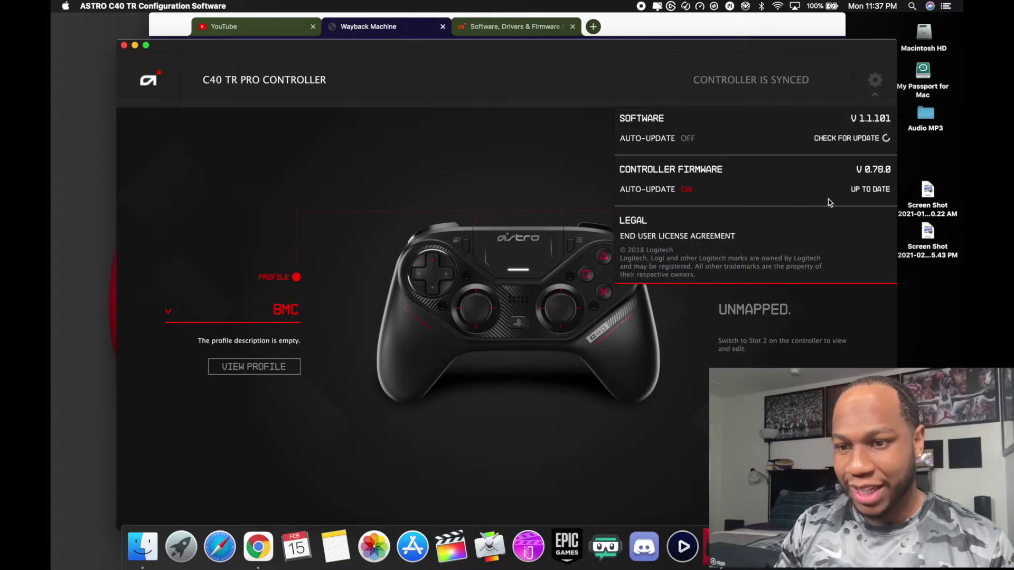
left_click(684, 188)
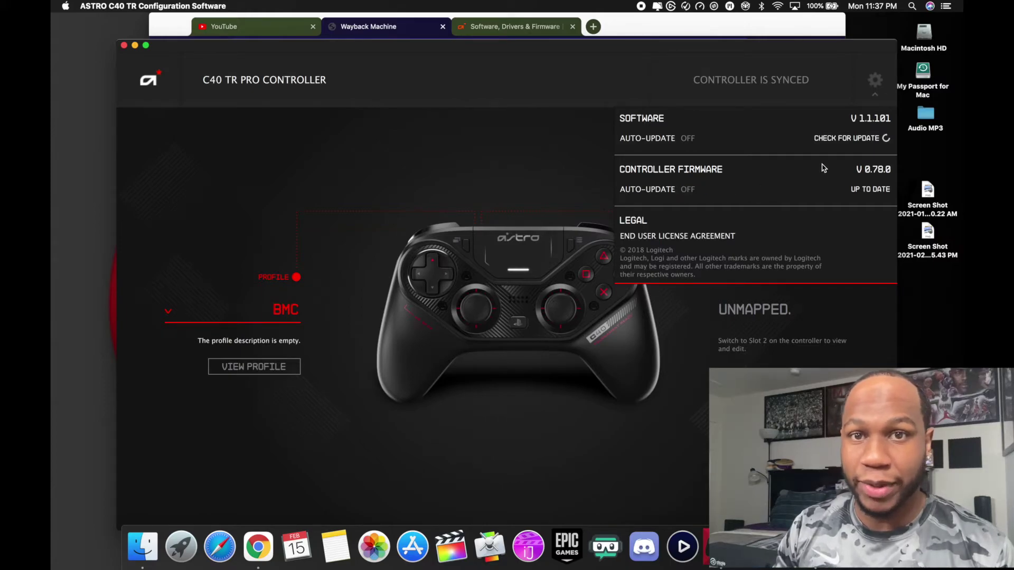
left_click(875, 80)
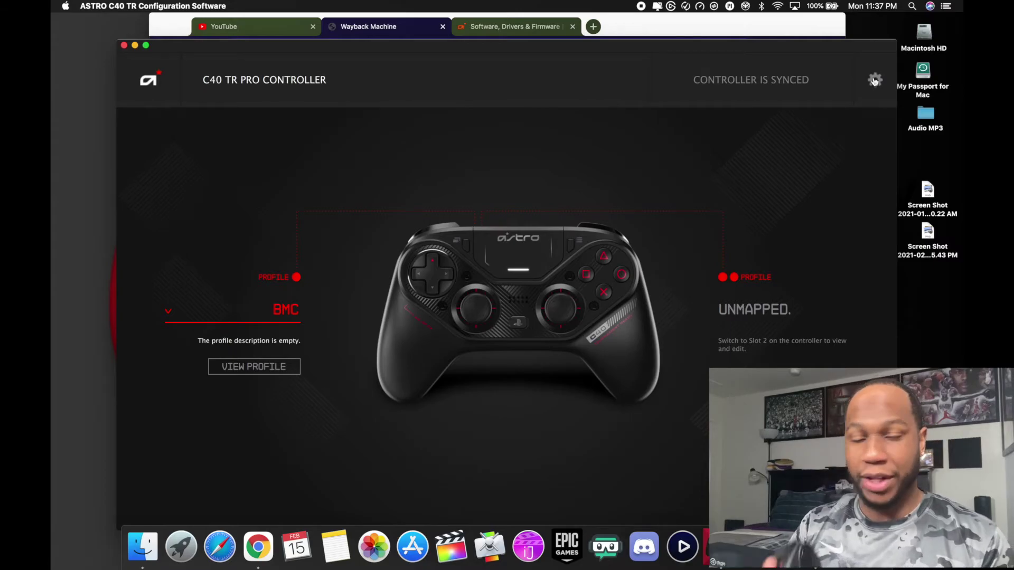